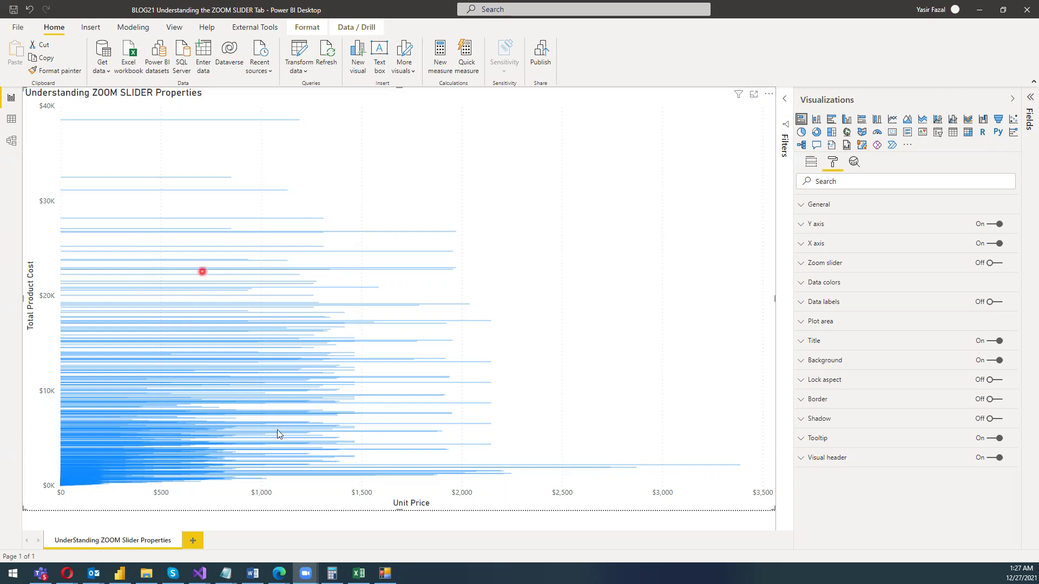
Step: In the chart's Format pane, expand Zoom slider and switch it On for both axes
{"action": "mouse_move", "coordinate": [217, 436]}
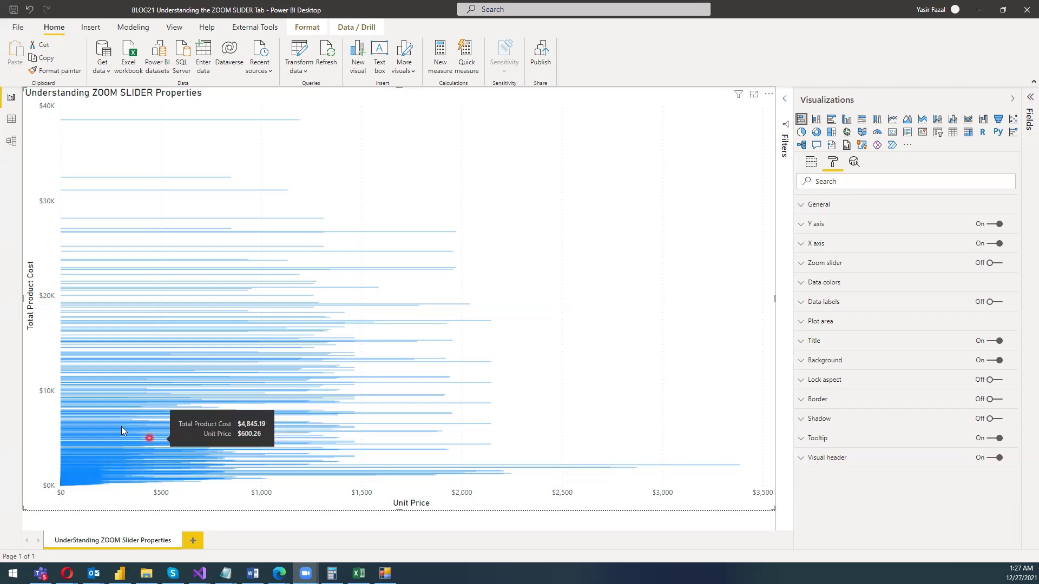
{"action": "mouse_move", "coordinate": [121, 434]}
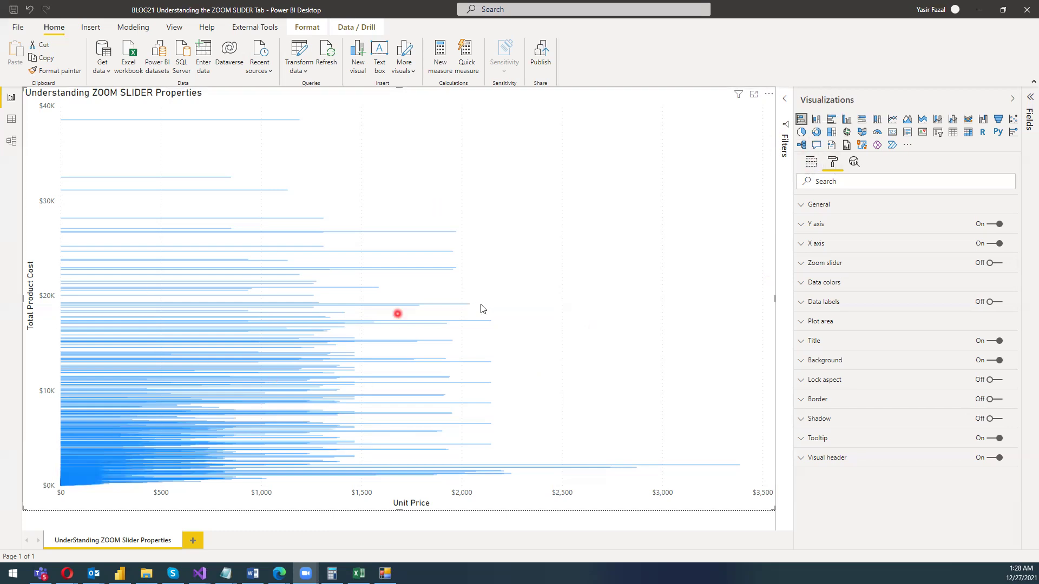
{"action": "left_click", "coordinate": [565, 277]}
{"action": "left_click", "coordinate": [832, 163]}
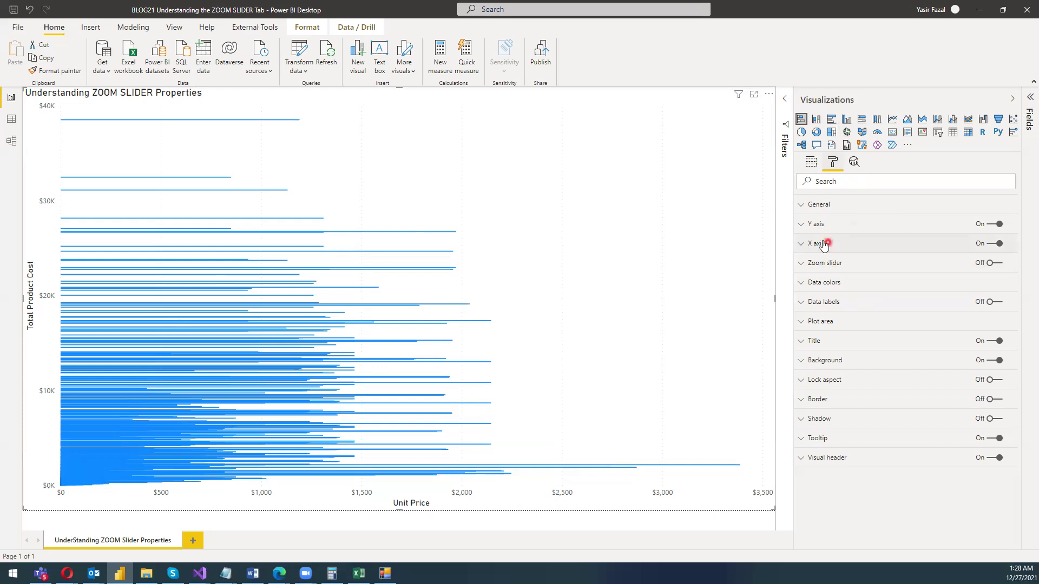
{"action": "left_click", "coordinate": [822, 266]}
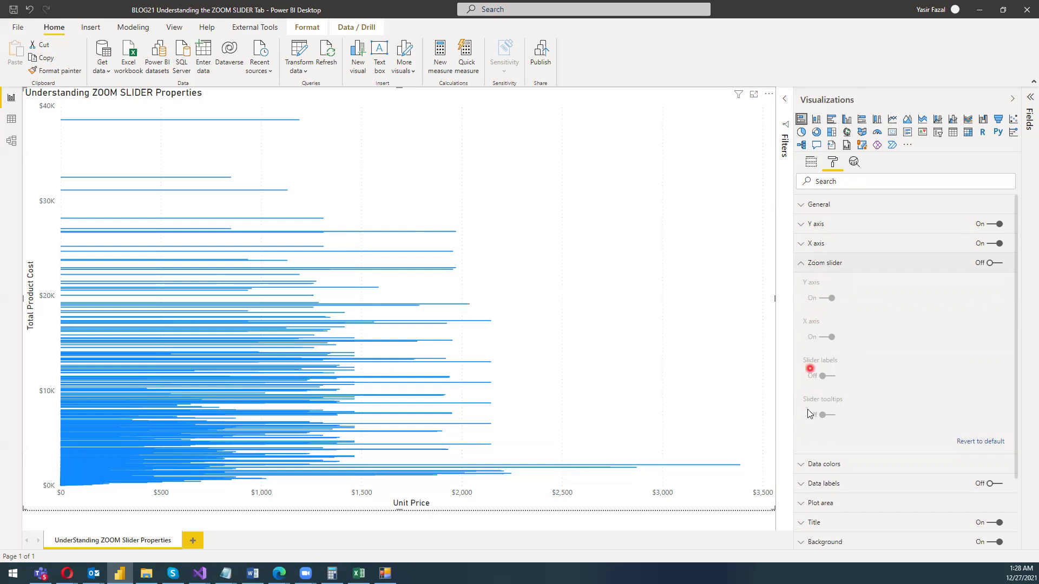
{"action": "left_click", "coordinate": [1000, 265]}
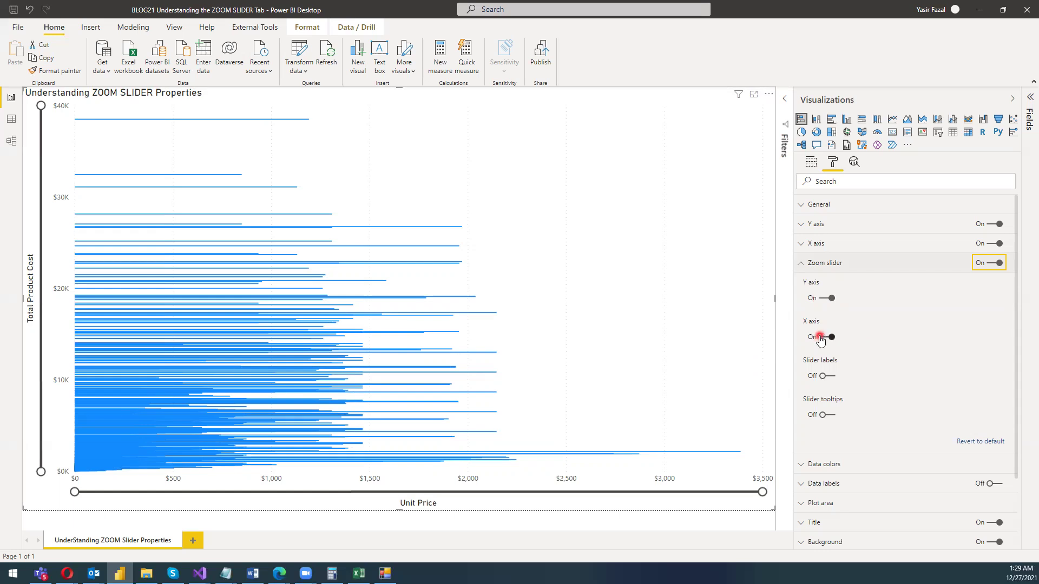
{"action": "left_click", "coordinate": [830, 299]}
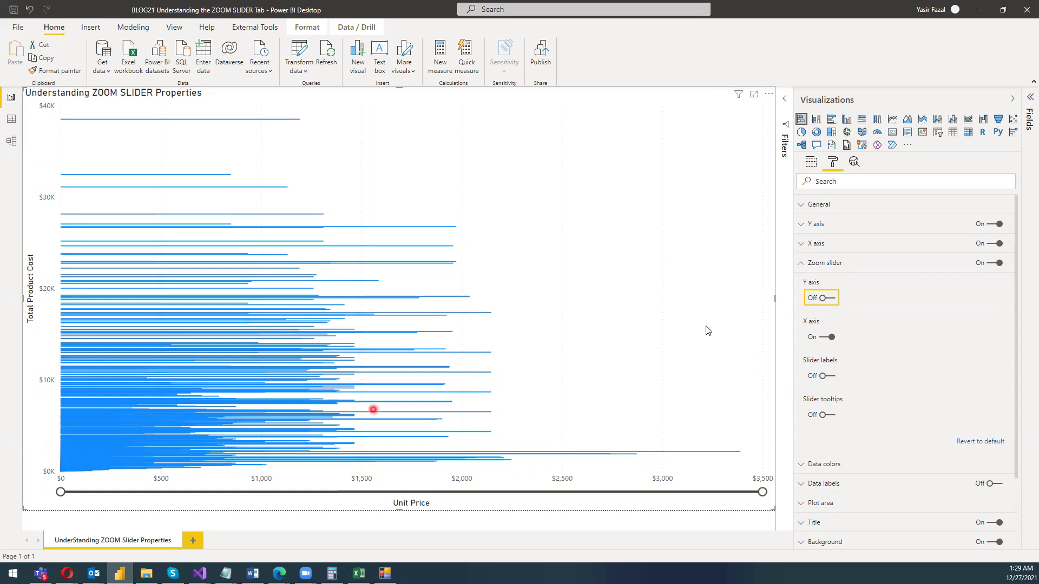
{"action": "left_click", "coordinate": [821, 339]}
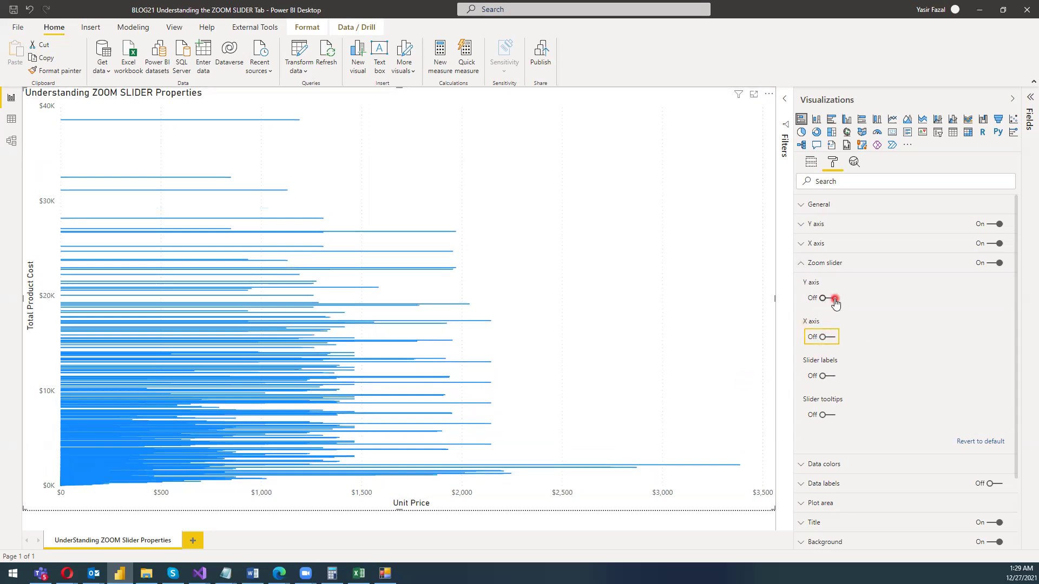
{"action": "left_click", "coordinate": [835, 302]}
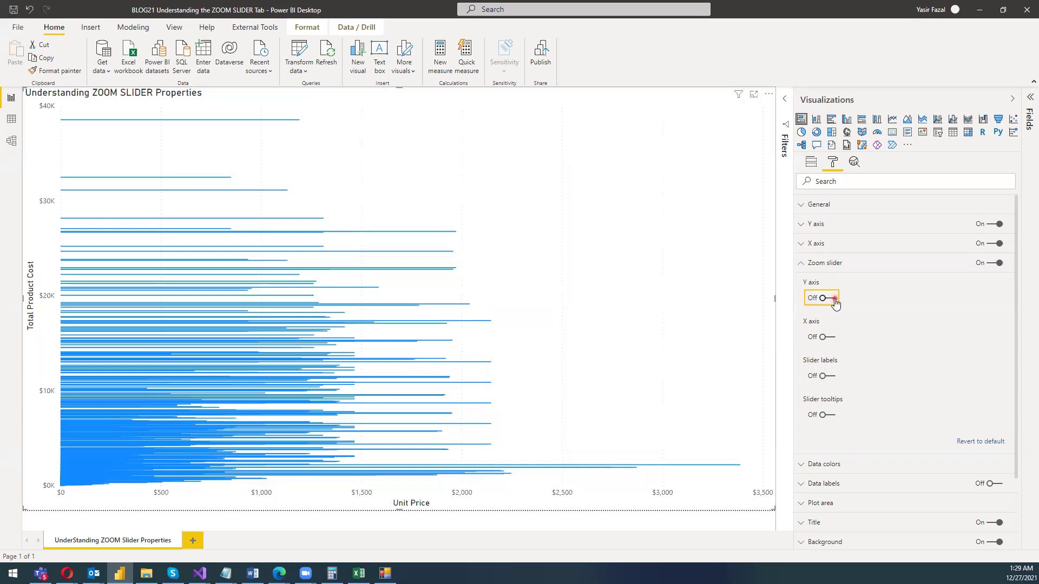
{"action": "left_click", "coordinate": [836, 338]}
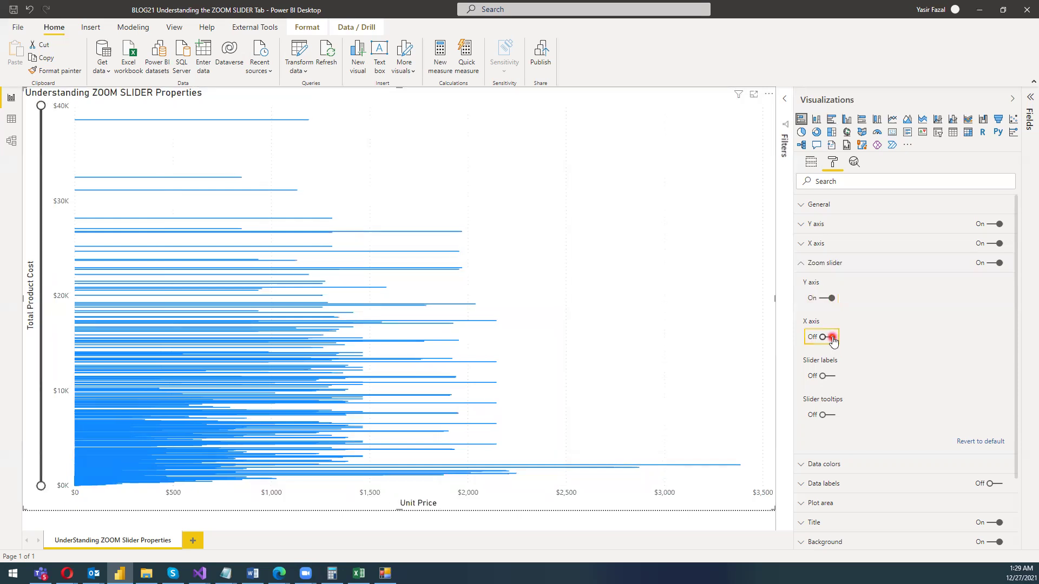
{"action": "left_click", "coordinate": [832, 337]}
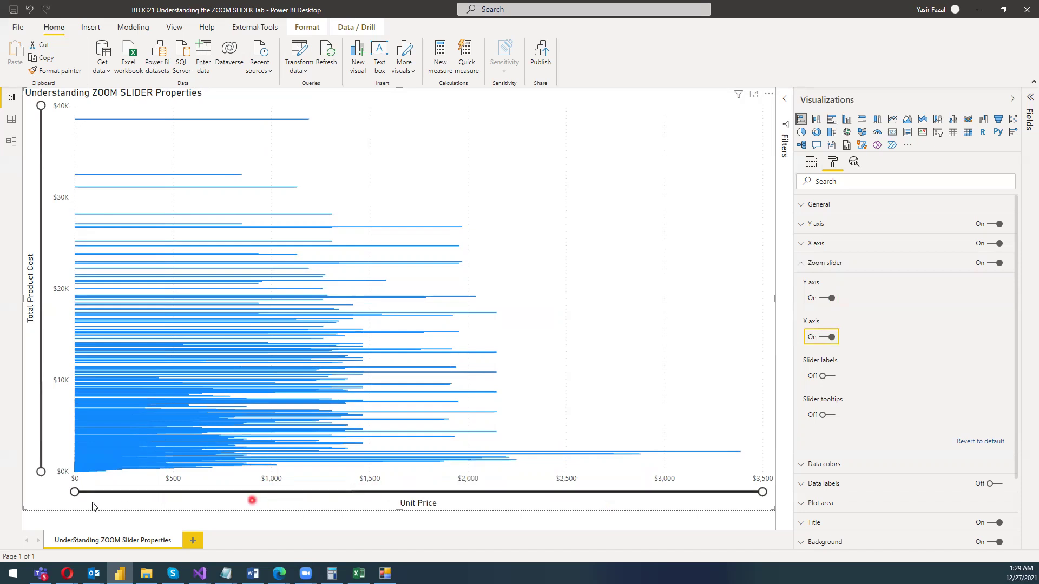
Step: Narrow the X-axis zoom slider so Unit Price spans roughly $800 to $2,000
{"action": "left_click_drag", "start_coordinate": [75, 492], "coordinate": [158, 492]}
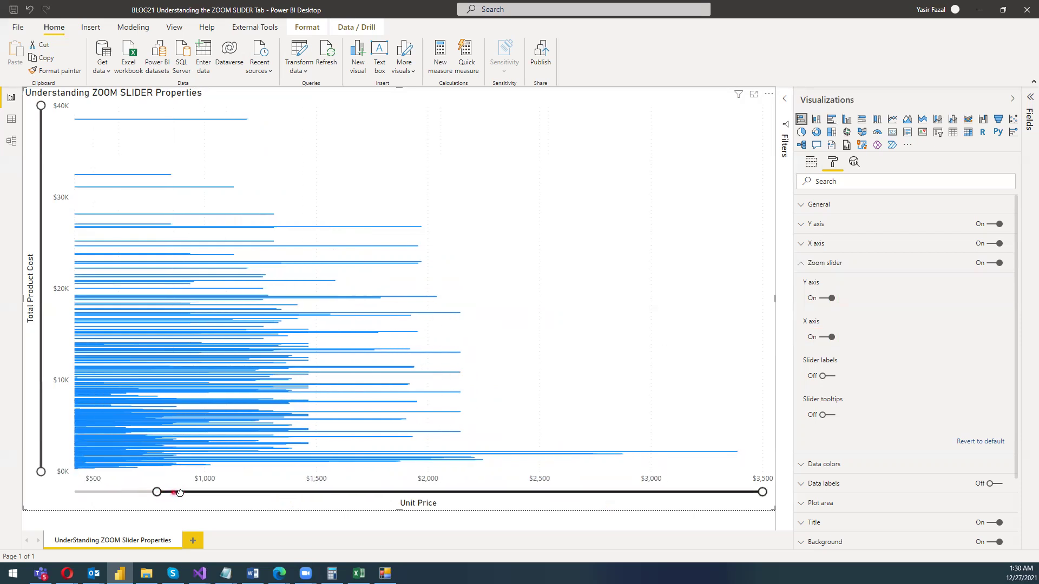
{"action": "left_click_drag", "start_coordinate": [158, 491], "coordinate": [179, 492]}
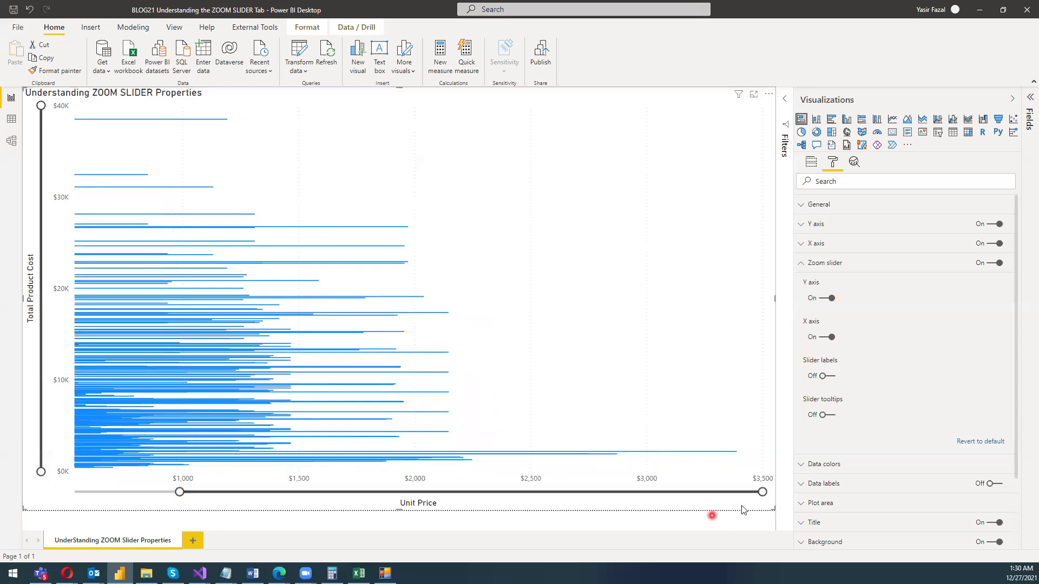
{"action": "left_click_drag", "start_coordinate": [754, 494], "coordinate": [495, 489]}
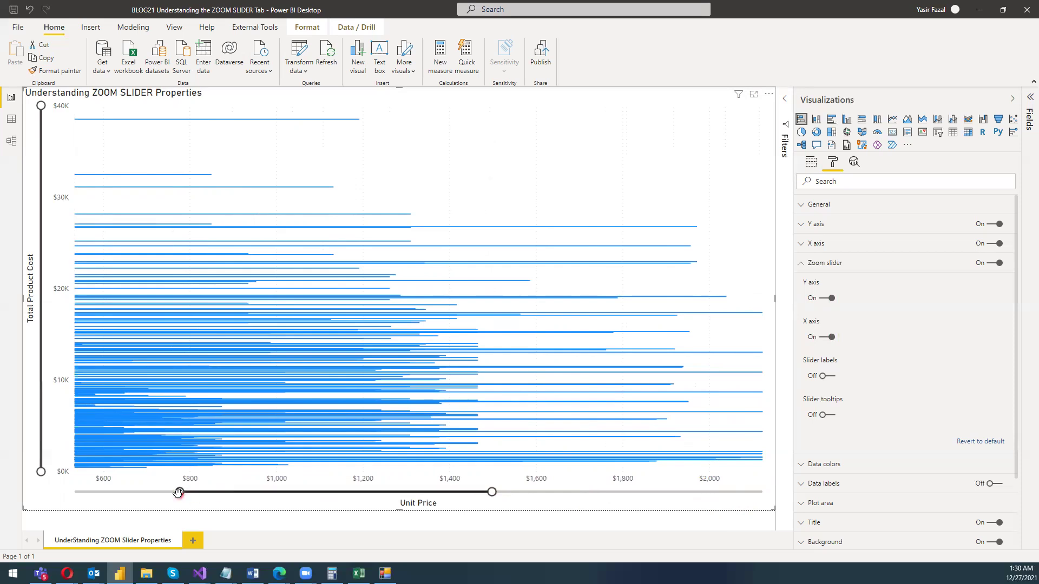
{"action": "left_click_drag", "start_coordinate": [189, 492], "coordinate": [210, 492]}
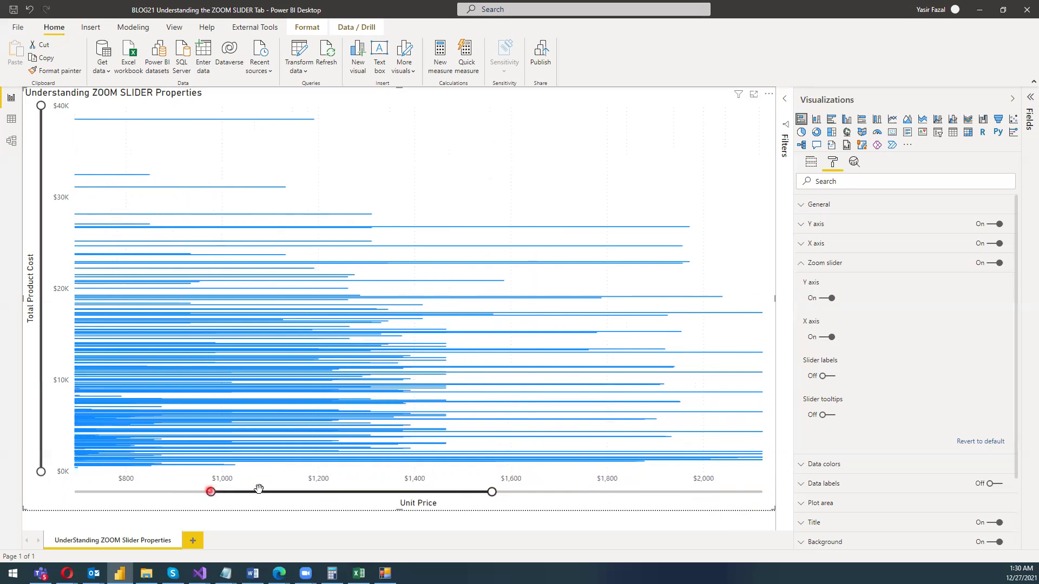
{"action": "left_click_drag", "start_coordinate": [484, 494], "coordinate": [492, 493]}
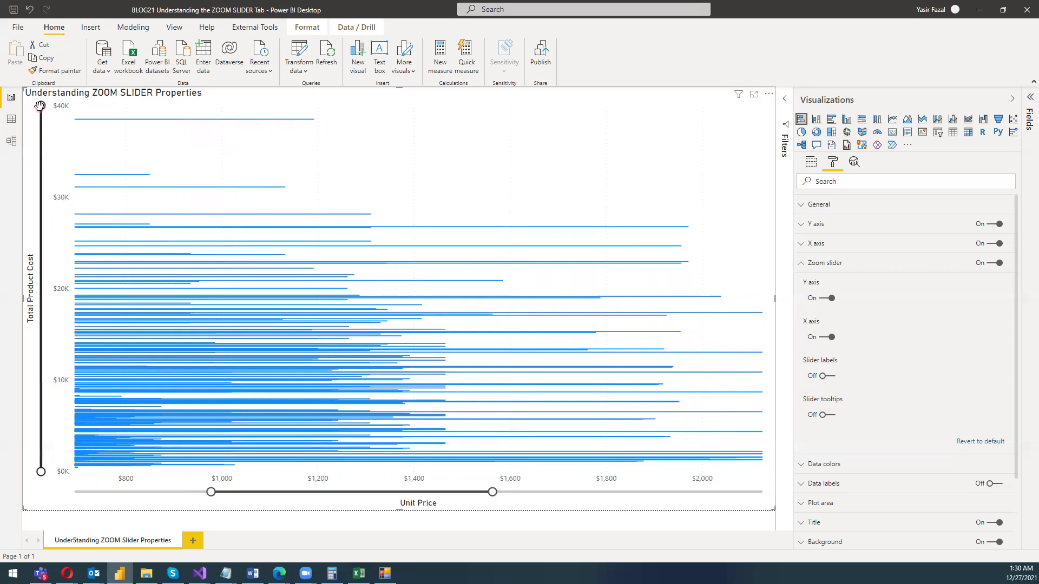
{"action": "left_click_drag", "start_coordinate": [41, 106], "coordinate": [41, 108]}
Step: Drag the Y-axis slider's top handle down and bottom up to about $4K–$18K
{"action": "left_click", "coordinate": [41, 471]}
{"action": "left_click_drag", "start_coordinate": [40, 467], "coordinate": [41, 451]}
{"action": "left_click_drag", "start_coordinate": [41, 108], "coordinate": [42, 301]}
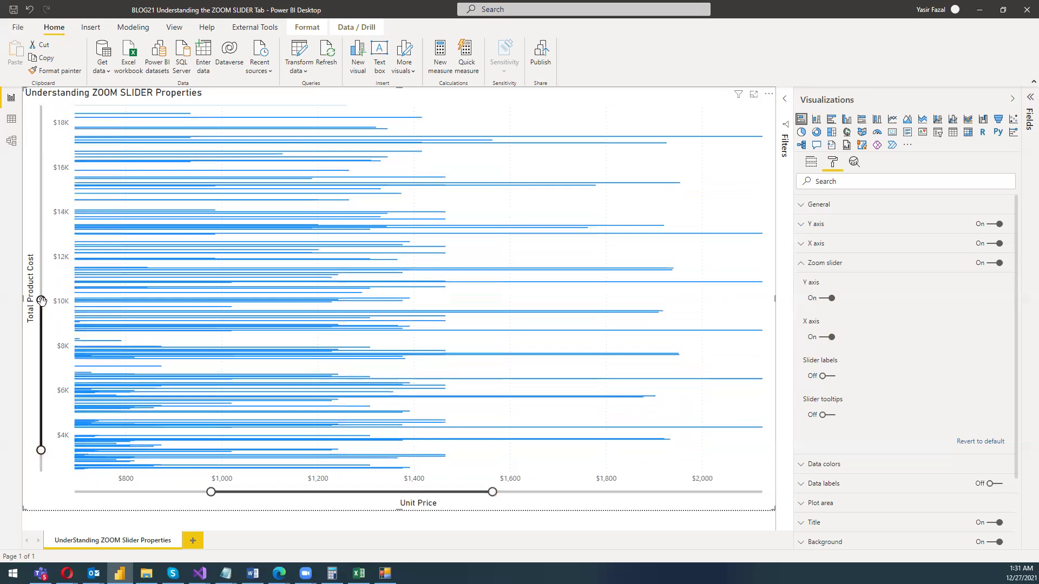
{"action": "left_click_drag", "start_coordinate": [42, 442], "coordinate": [42, 442]}
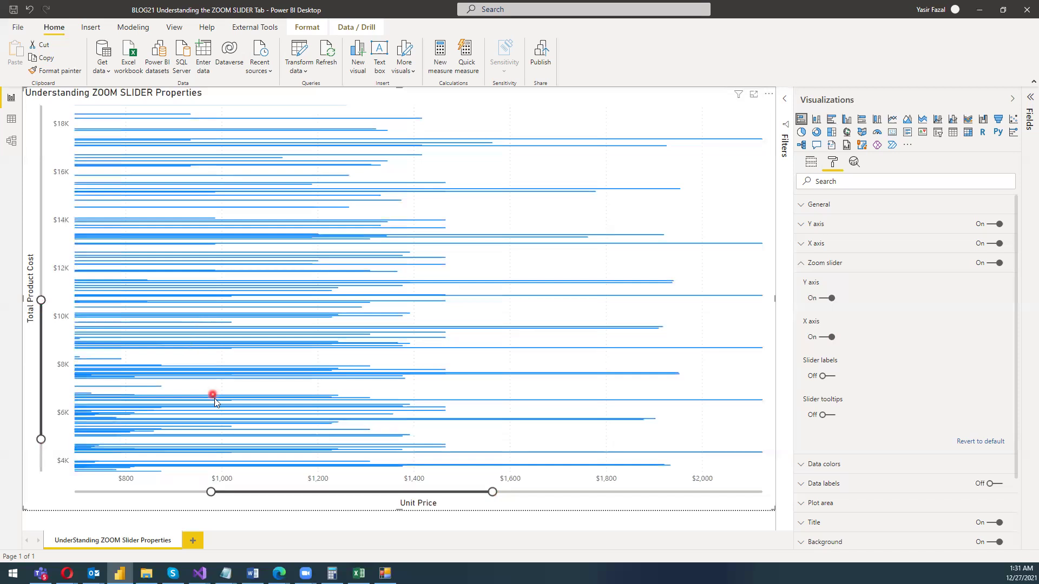
{"action": "mouse_move", "coordinate": [215, 401]}
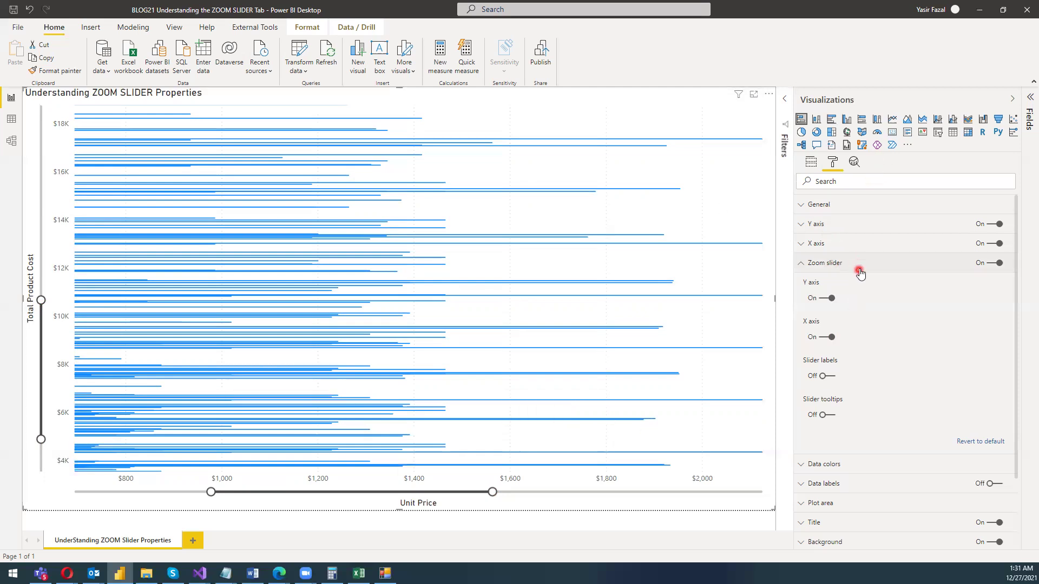
Step: Toggle Slider labels on, off and on again, leaving the $0–$3,500 and $0K–$40K scales showing
{"action": "left_click", "coordinate": [831, 378]}
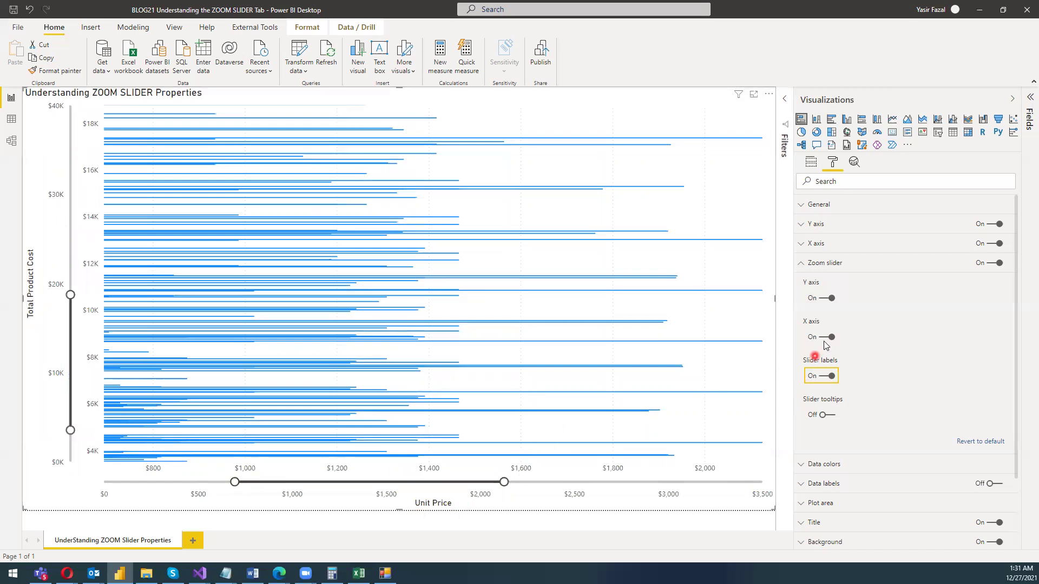
{"action": "left_click", "coordinate": [823, 381]}
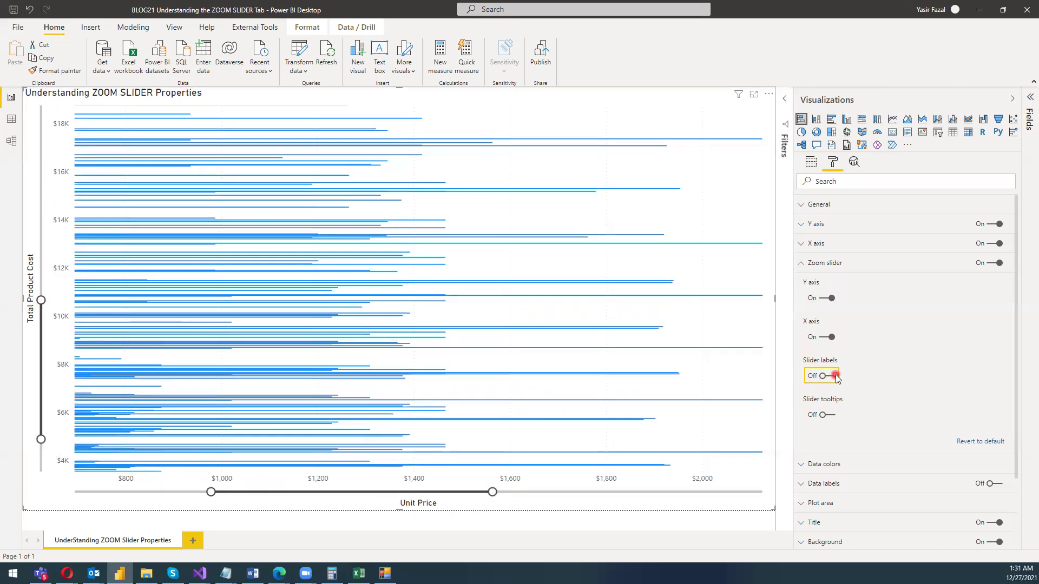
{"action": "left_click", "coordinate": [834, 380]}
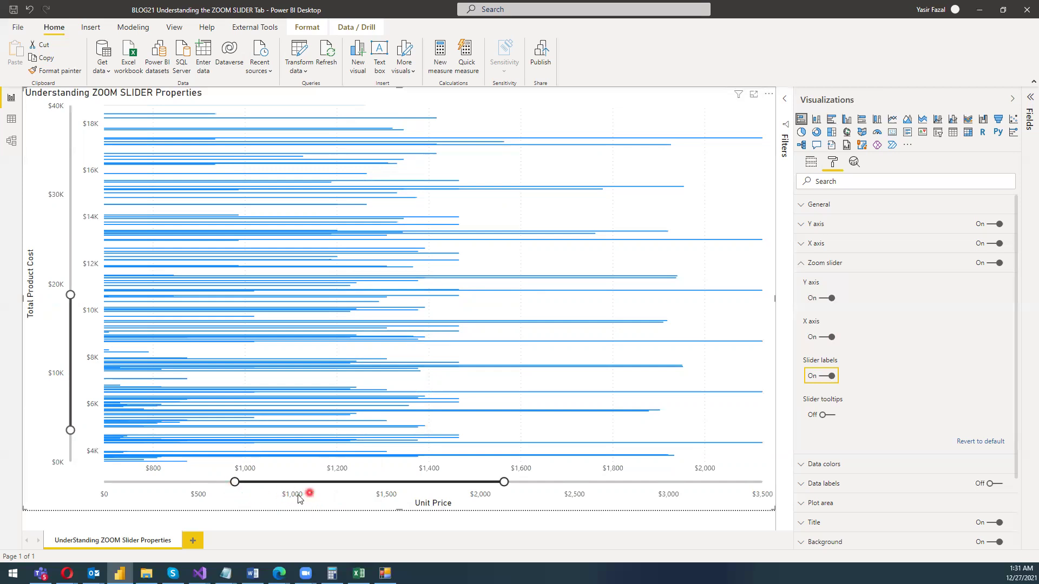
Step: Tighten both zoom sliders to about $1,100–$1,500 Unit Price and $5K–$9K Total Product Cost
{"action": "left_click_drag", "start_coordinate": [233, 483], "coordinate": [297, 483]}
{"action": "left_click_drag", "start_coordinate": [494, 486], "coordinate": [390, 483]}
{"action": "left_click_drag", "start_coordinate": [70, 430], "coordinate": [69, 445]}
{"action": "left_click", "coordinate": [63, 375]}
{"action": "left_click_drag", "start_coordinate": [64, 379], "coordinate": [68, 287]}
{"action": "left_click", "coordinate": [63, 457]}
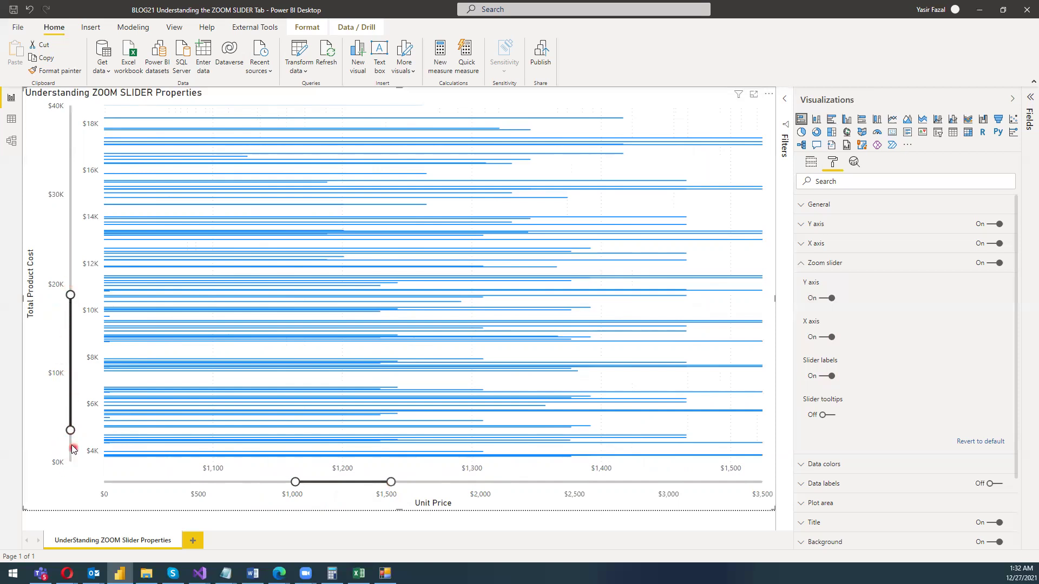
{"action": "left_click_drag", "start_coordinate": [70, 295], "coordinate": [71, 374]}
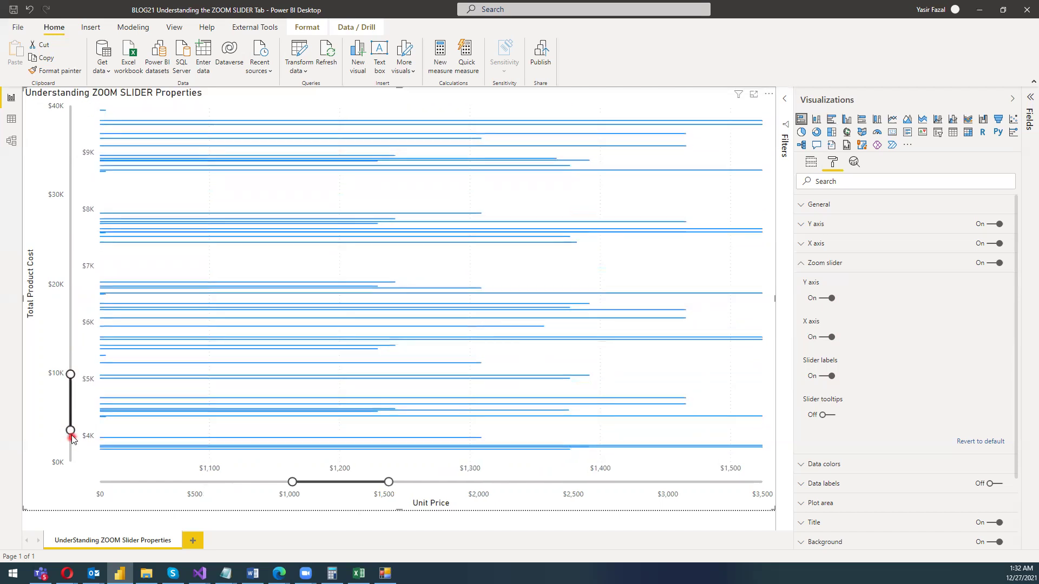
{"action": "left_click_drag", "start_coordinate": [71, 425], "coordinate": [70, 419]}
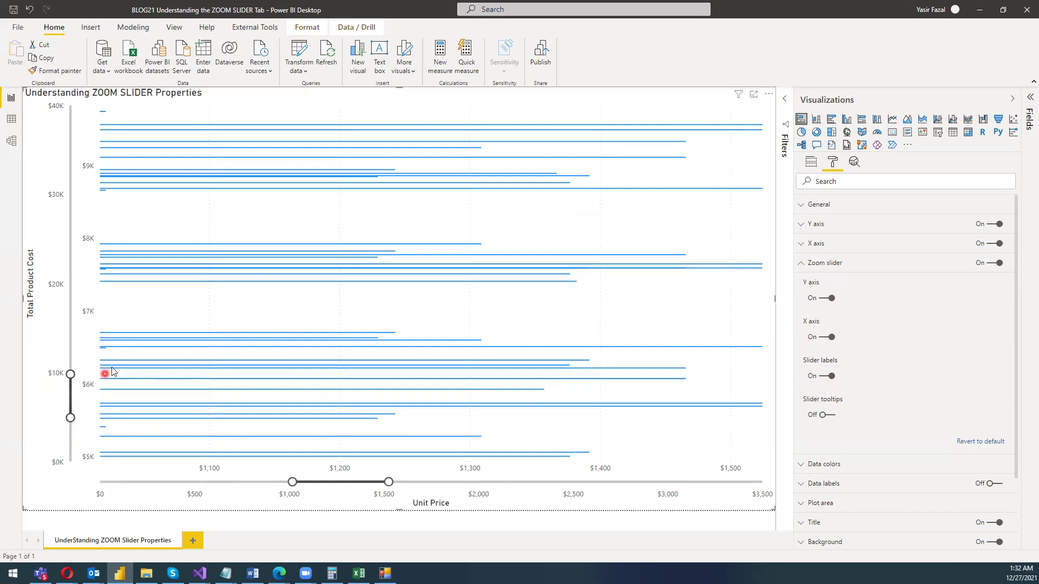
Step: Turn on Slider tooltips and keep the Total Product Cost minimum at $5K
{"action": "left_click", "coordinate": [827, 416]}
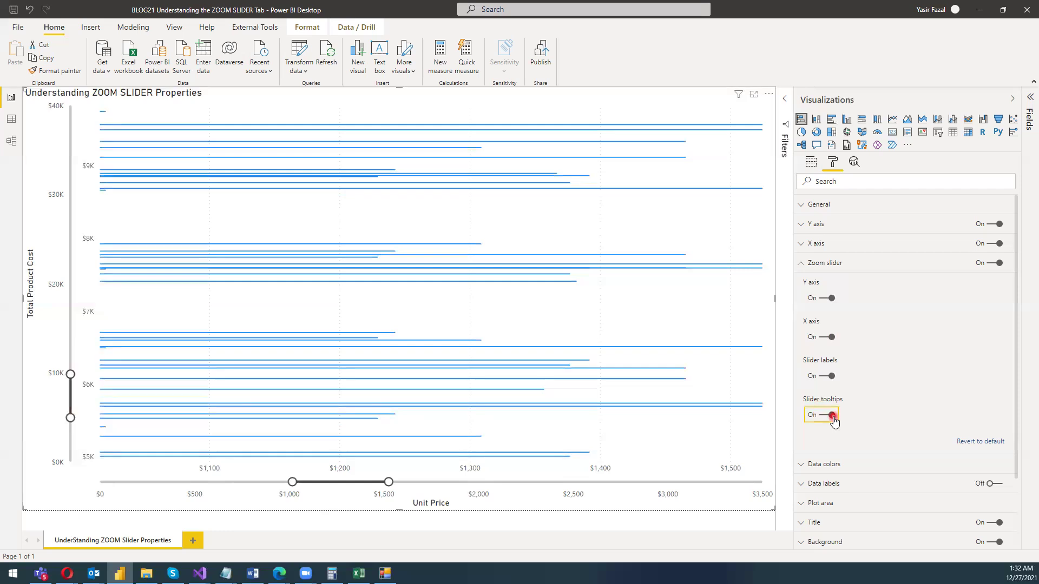
{"action": "left_click", "coordinate": [69, 418]}
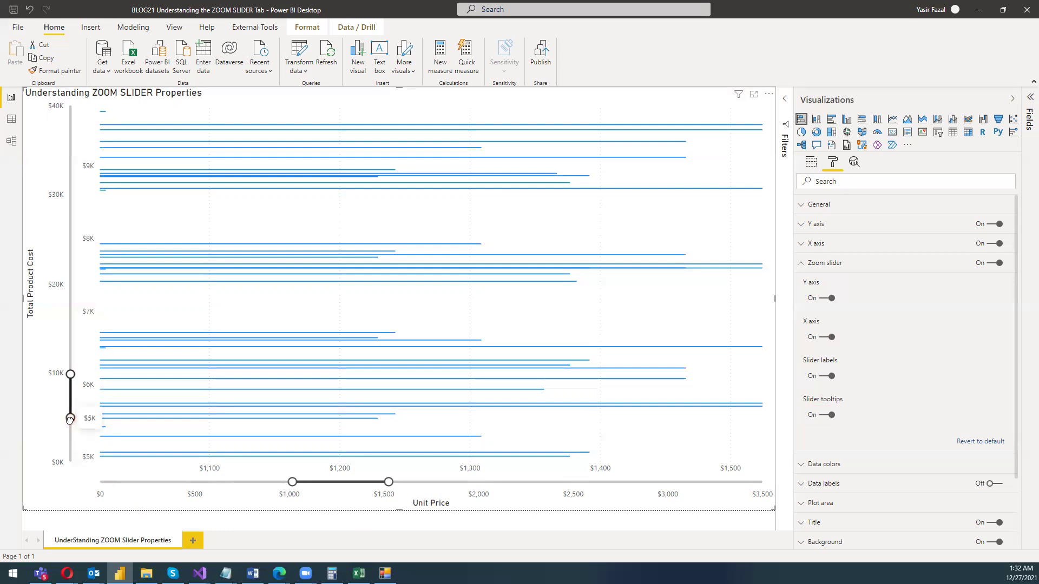
{"action": "left_click_drag", "start_coordinate": [69, 423], "coordinate": [70, 426]}
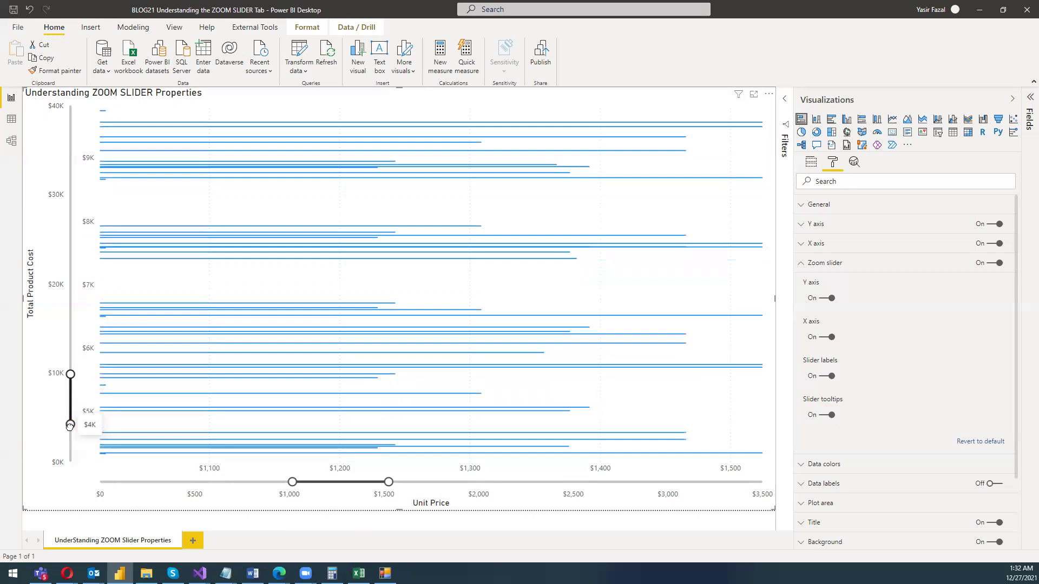
{"action": "left_click_drag", "start_coordinate": [69, 424], "coordinate": [70, 420]}
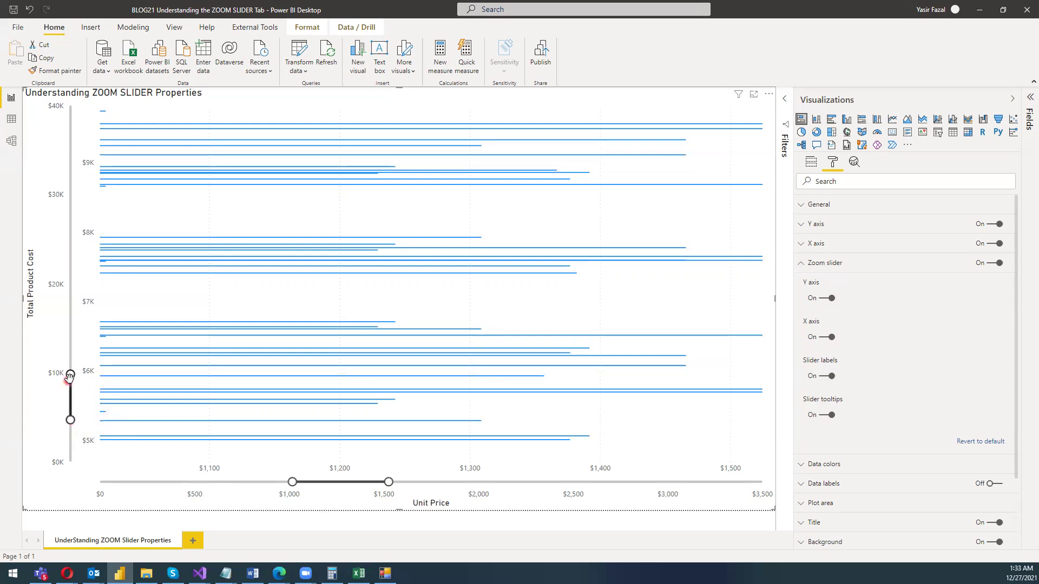
Step: Lower the Total Product Cost maximum from $9K to $8K on the Y-axis slider
{"action": "mouse_move", "coordinate": [70, 376]}
{"action": "left_click_drag", "start_coordinate": [72, 381], "coordinate": [71, 385]}
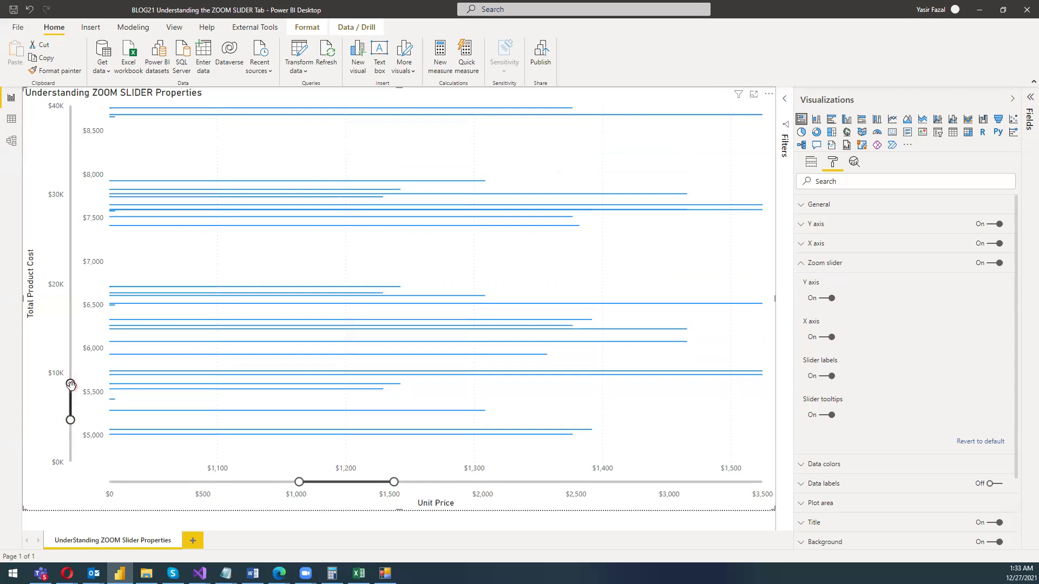
{"action": "left_click_drag", "start_coordinate": [71, 386], "coordinate": [71, 390]}
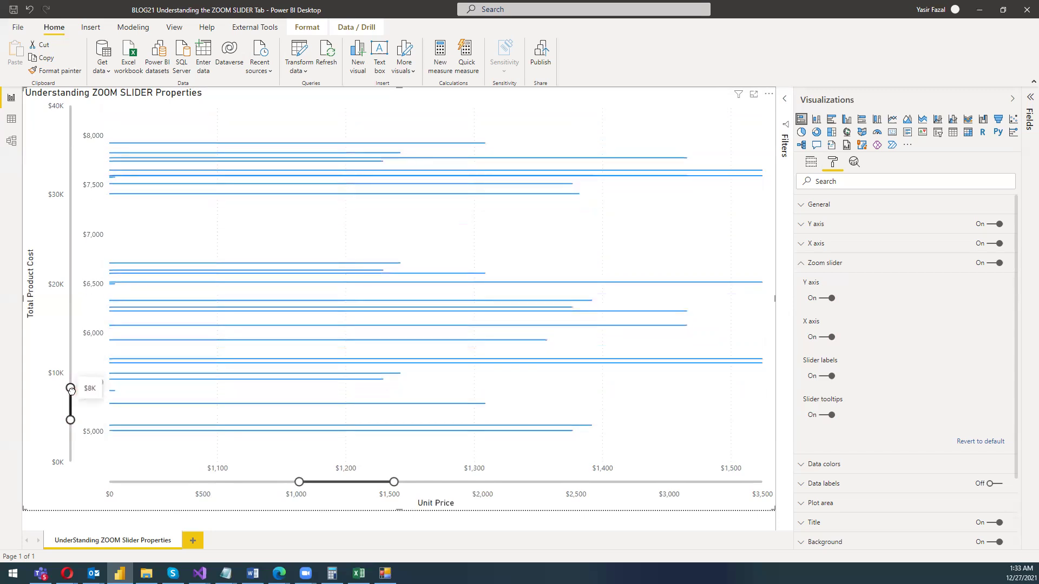
{"action": "left_click", "coordinate": [90, 389]}
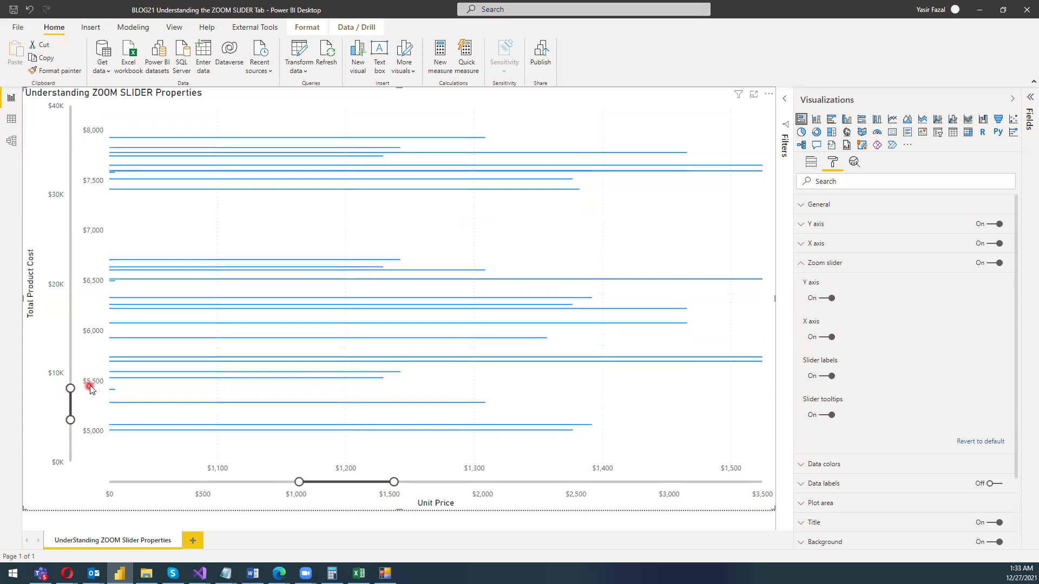